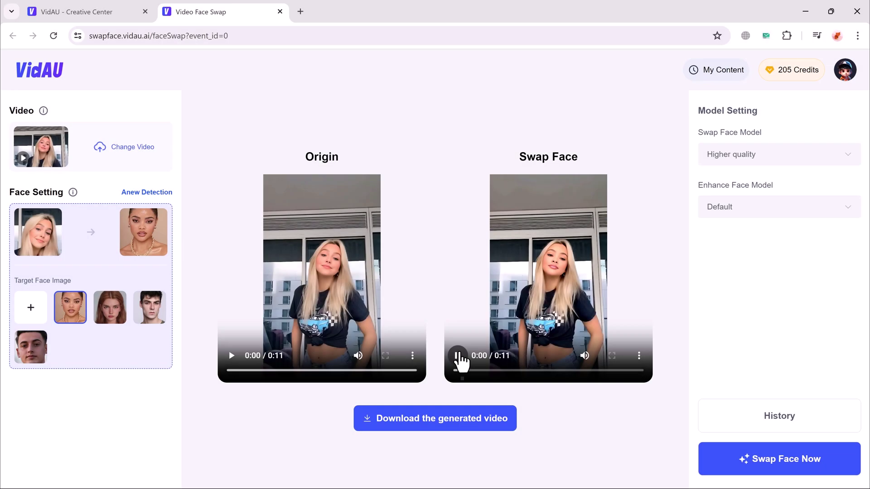
Step: Play the face-swapped result video
click(458, 356)
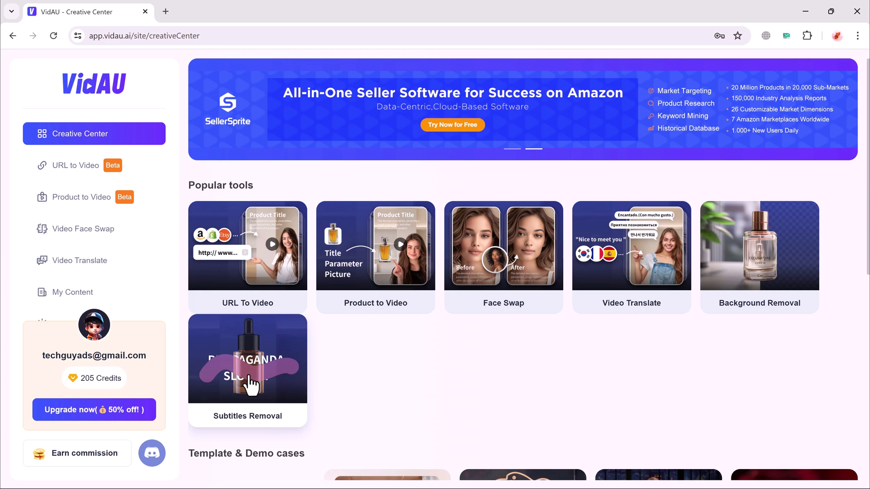
scroll(251, 385, down, 3)
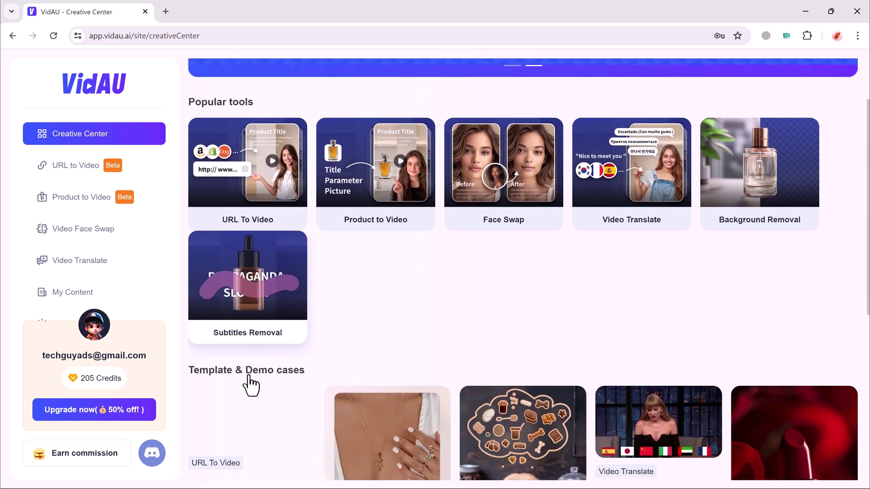
scroll(251, 385, down, 5)
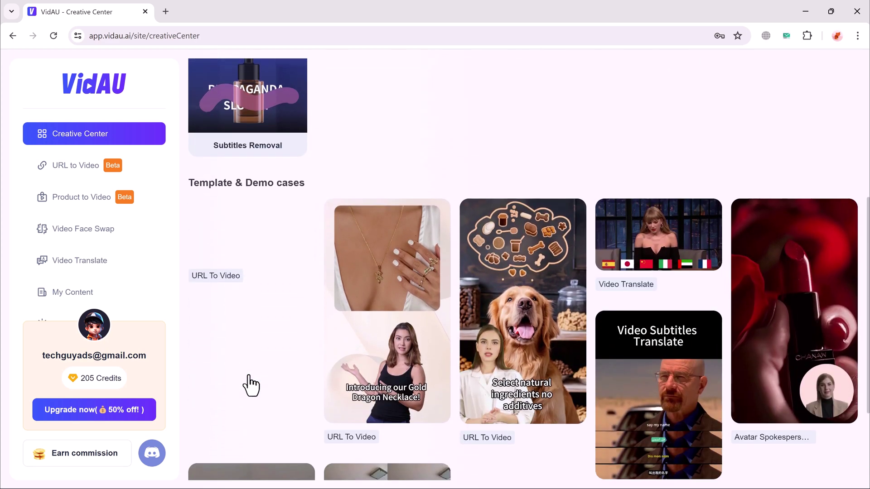
scroll(250, 385, down, 1)
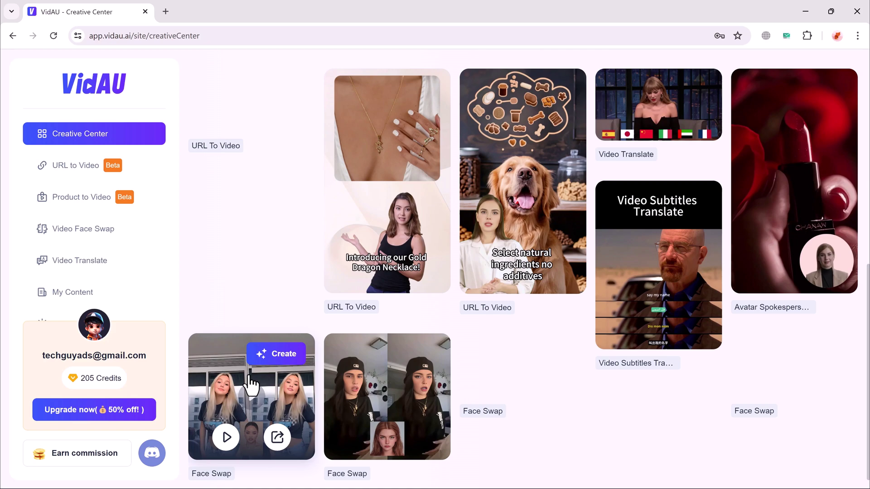
scroll(251, 385, up, 8)
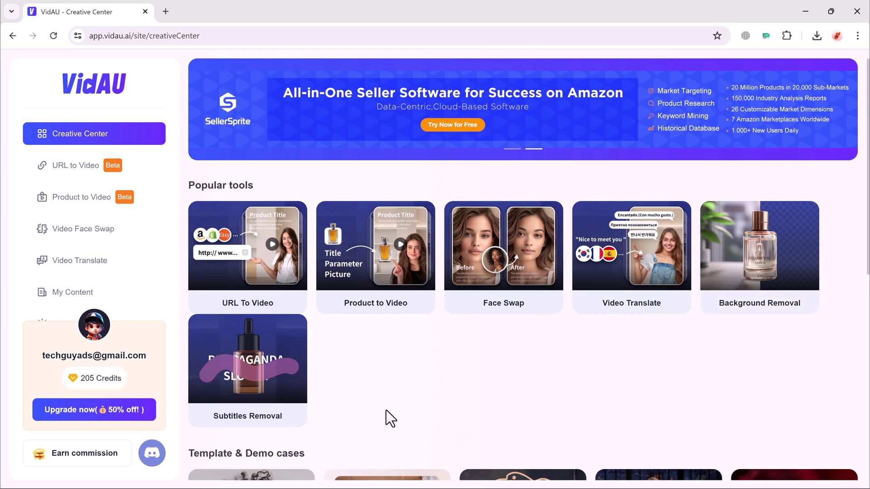
scroll(247, 399, down, 9)
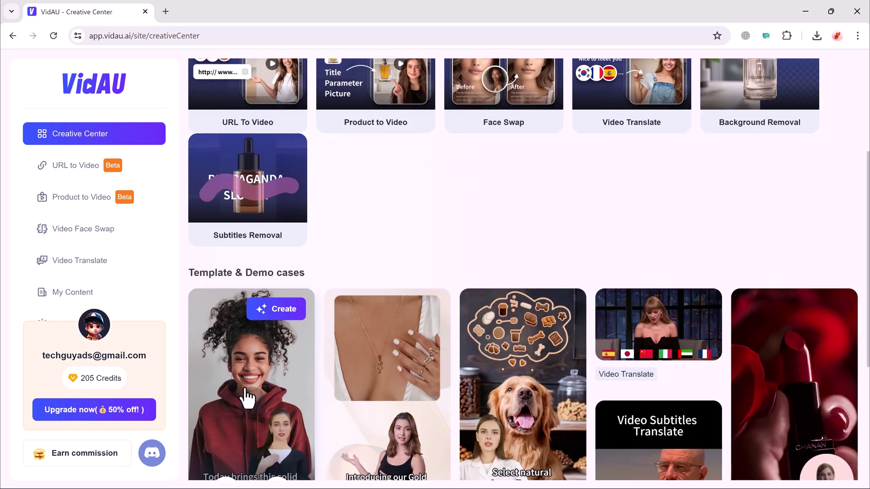
scroll(247, 399, up, 10)
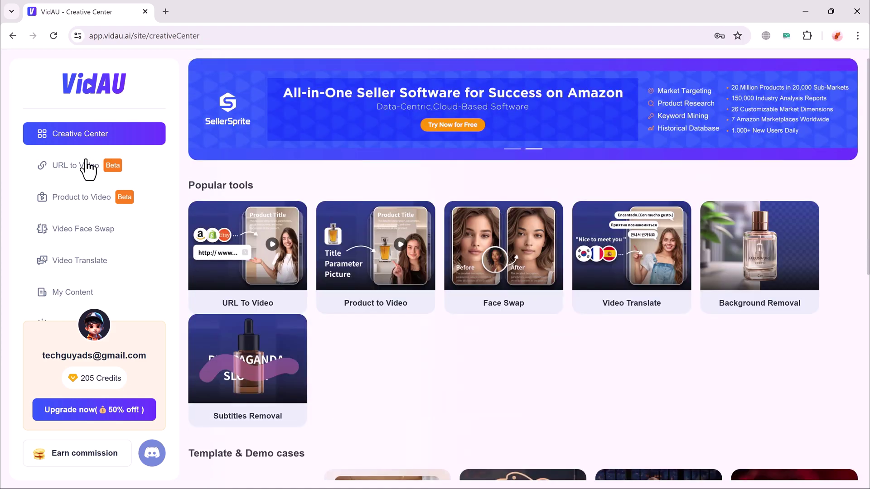
scroll(80, 222, down, 1)
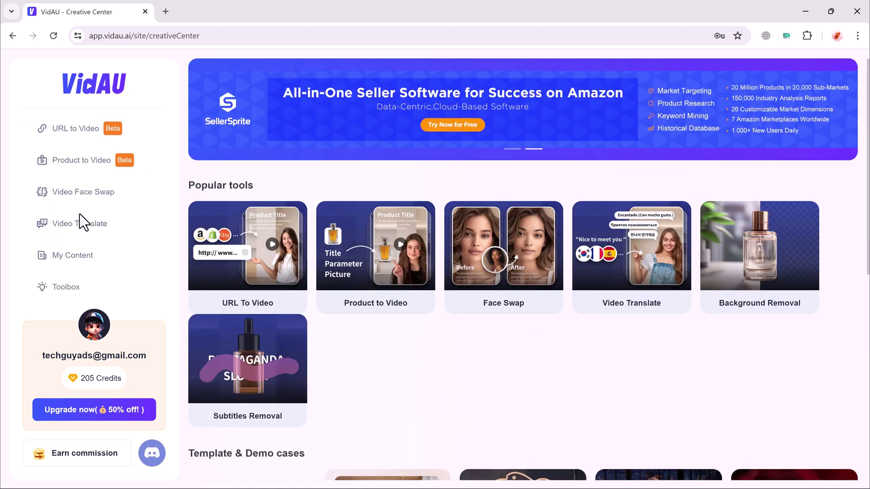
click(72, 290)
key(alt+Left)
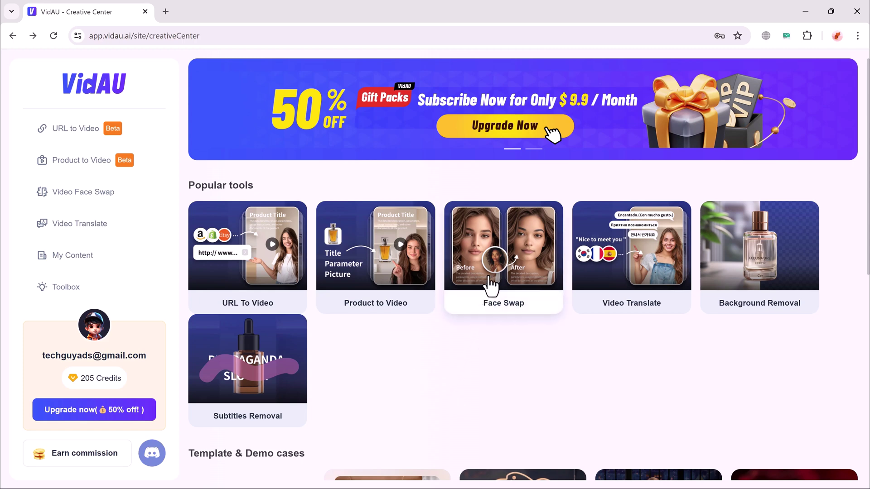
Step: Open Face Swap with the bearded man's video and preview it, pausing at 0:02
click(491, 285)
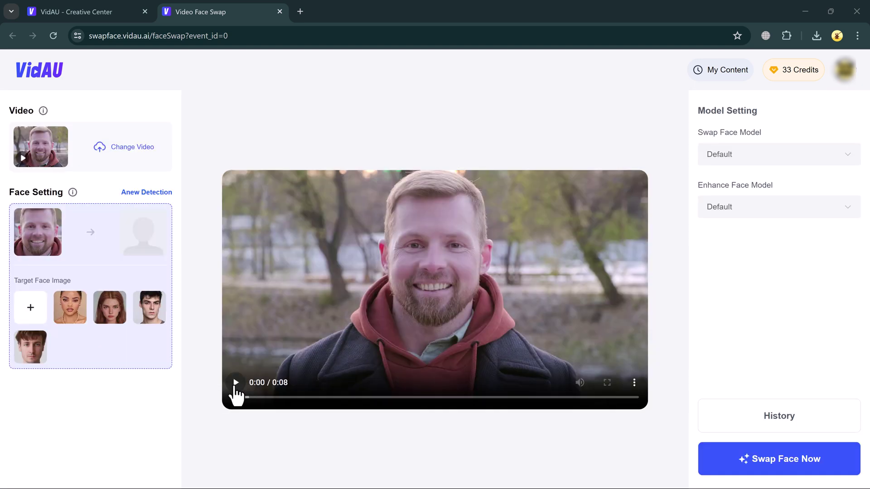
click(235, 383)
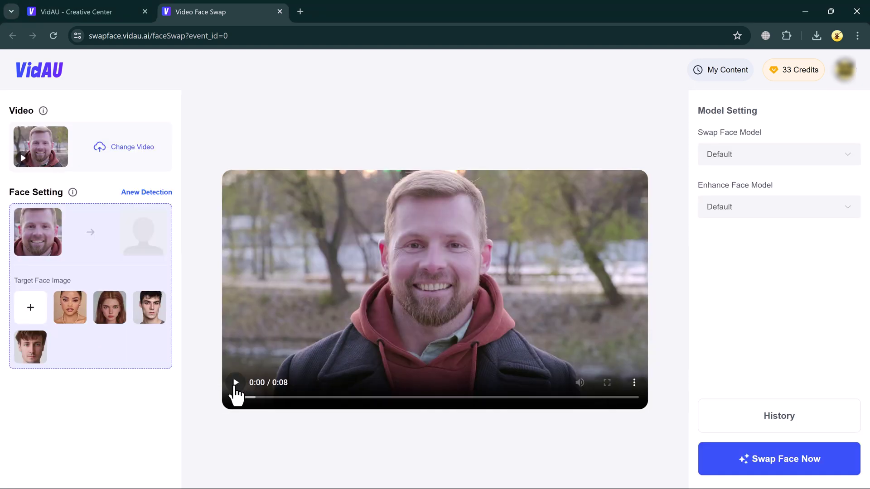
click(236, 384)
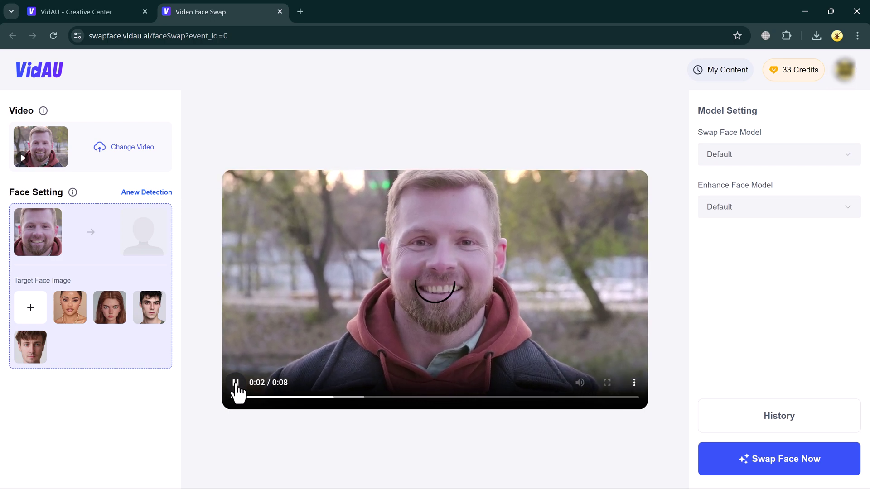
click(235, 384)
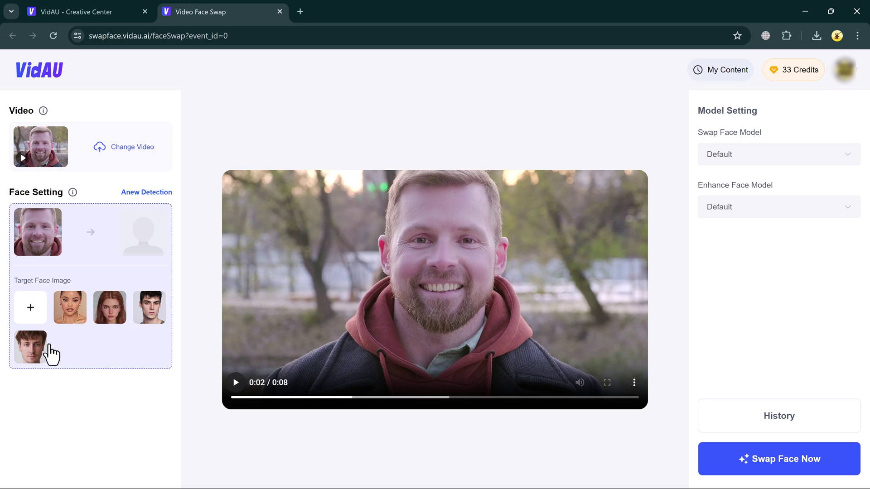
Step: Choose the young brown-haired man as the target face image
click(43, 354)
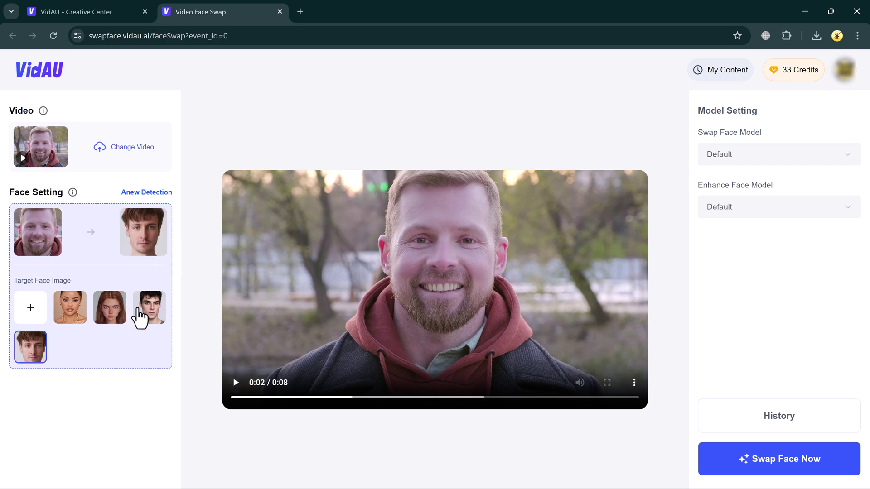
click(139, 316)
click(111, 317)
click(30, 348)
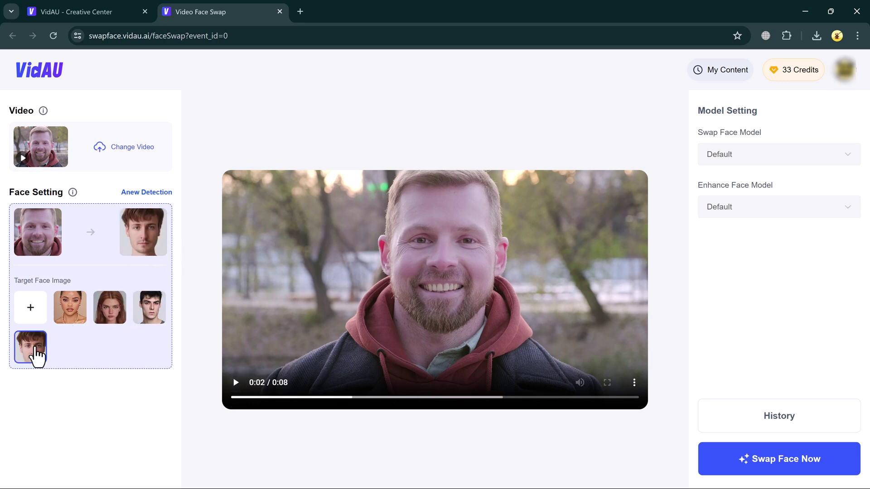
Step: Keep Default swap and enhance face models and start the face swap
click(733, 162)
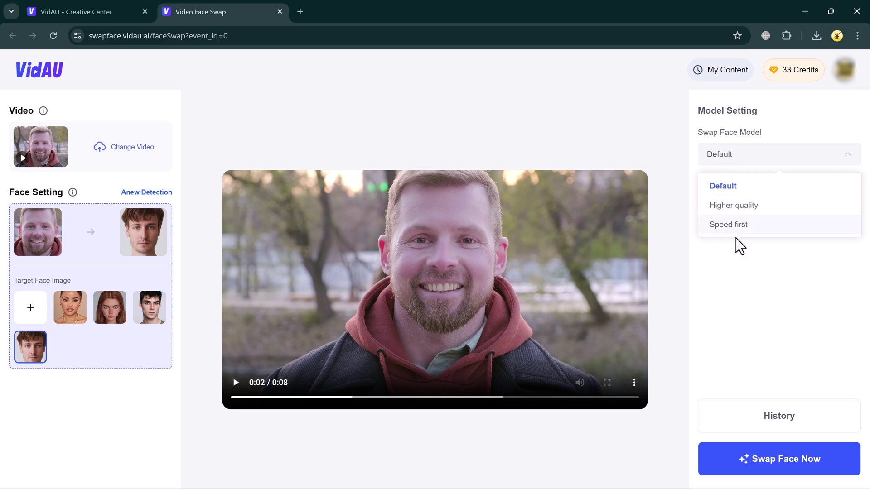
click(734, 195)
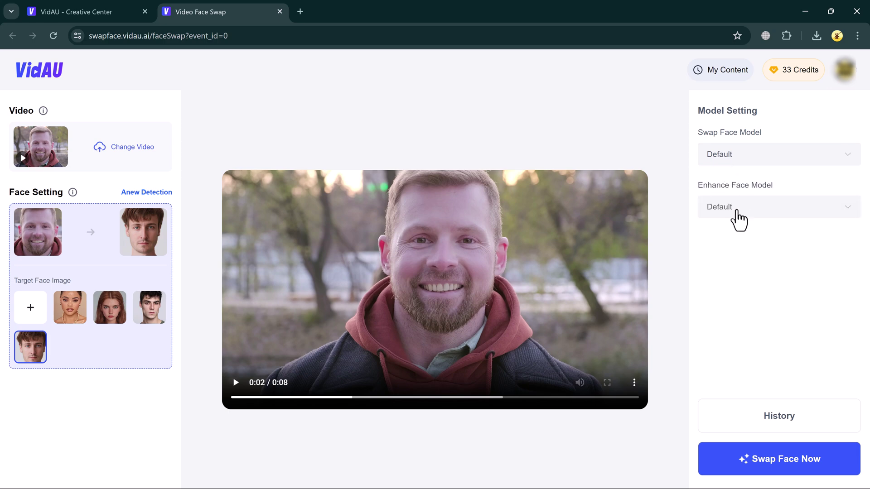
click(740, 213)
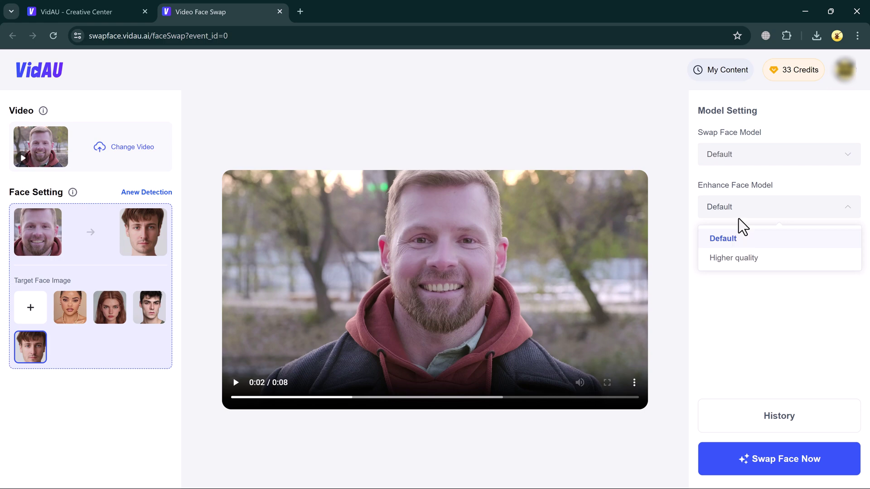
click(740, 223)
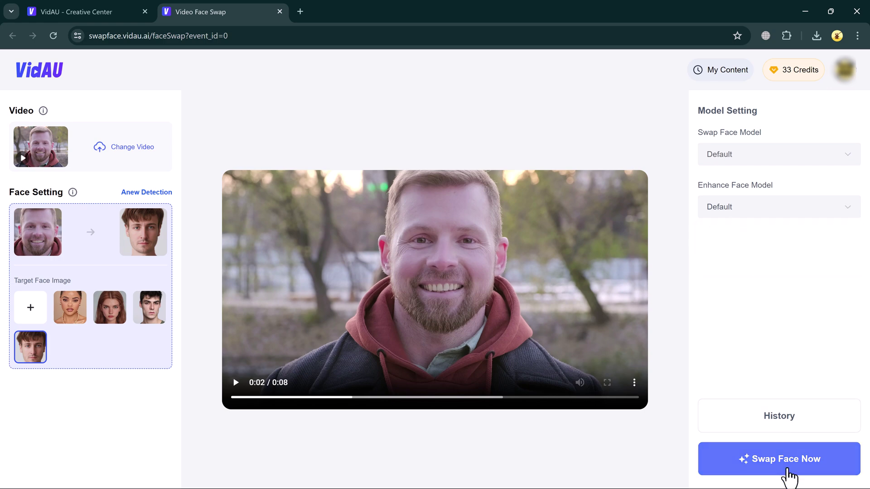
click(789, 475)
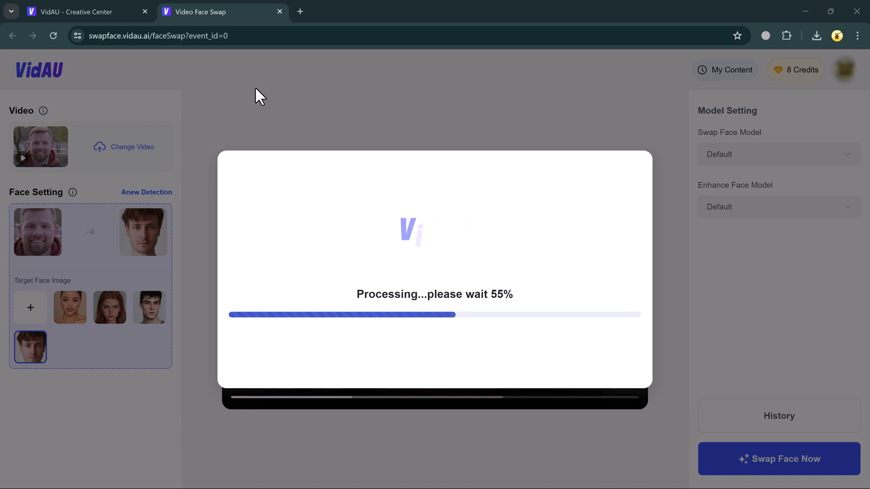
Step: Play and pause the original and face-swapped videos, then download the swapped video
double_click(324, 157)
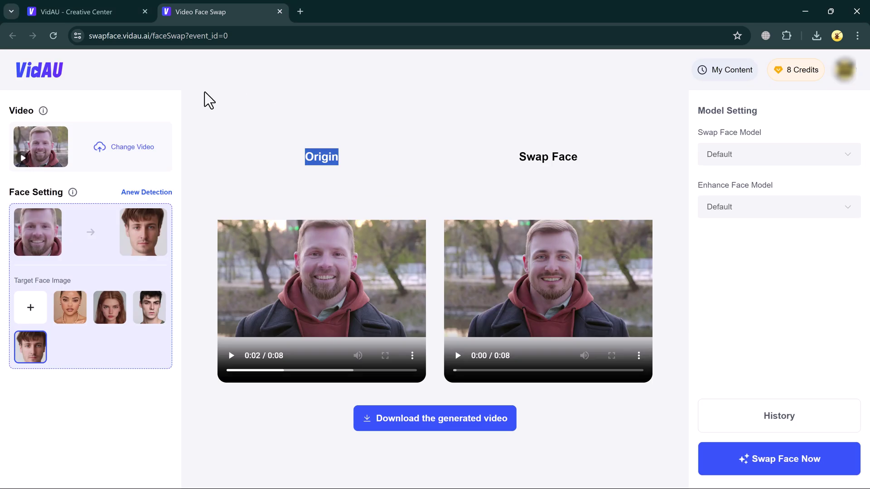
click(231, 355)
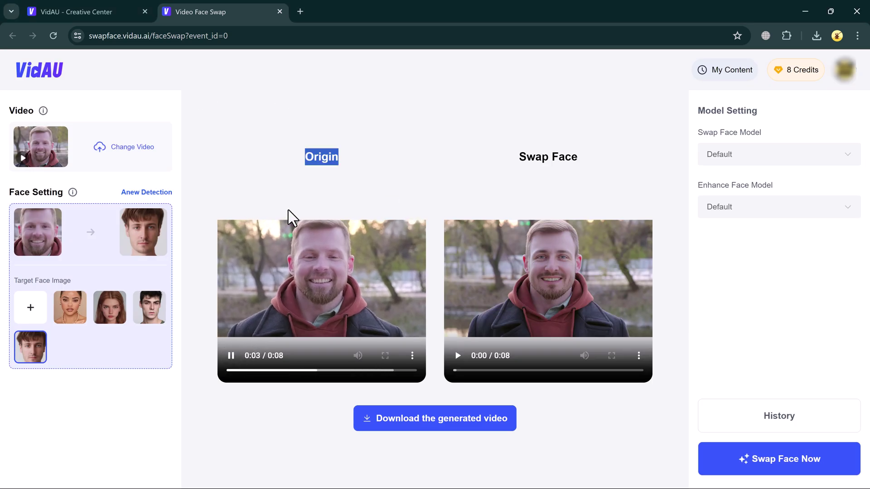
click(231, 356)
click(458, 355)
click(457, 356)
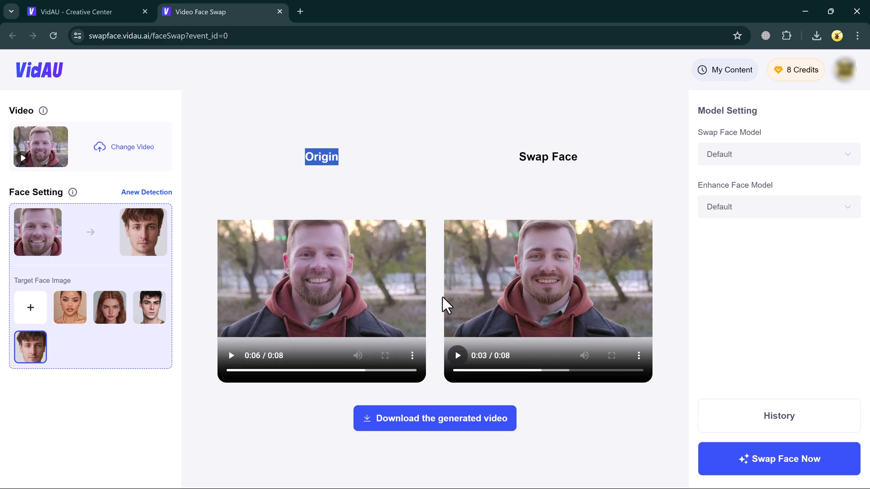
click(437, 424)
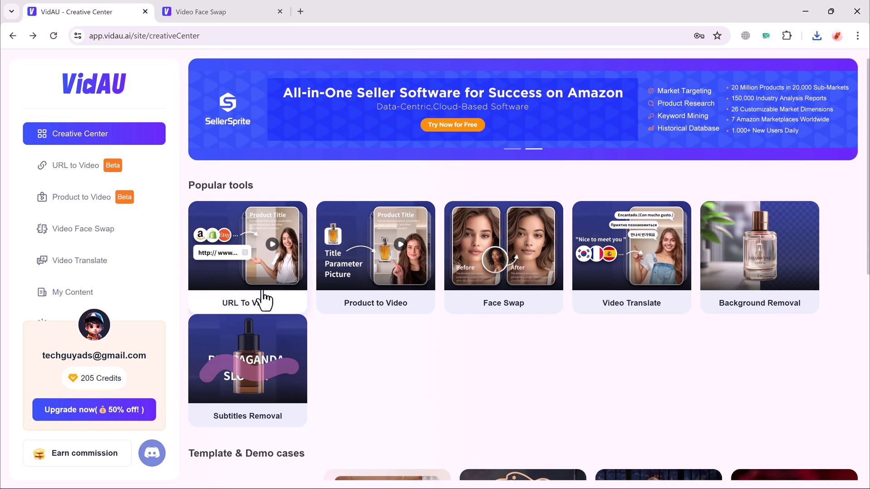
Step: Generate URL-to-Video product details from the sample Amazon dress link and review its media
click(265, 300)
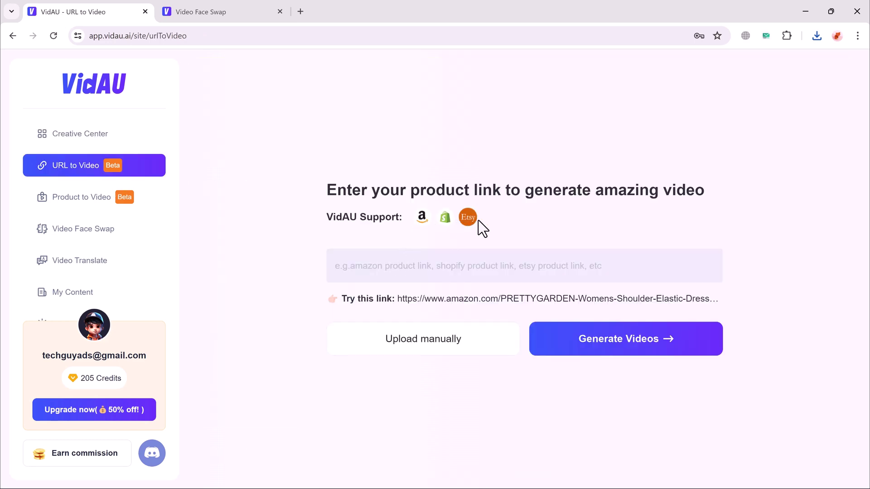
click(433, 297)
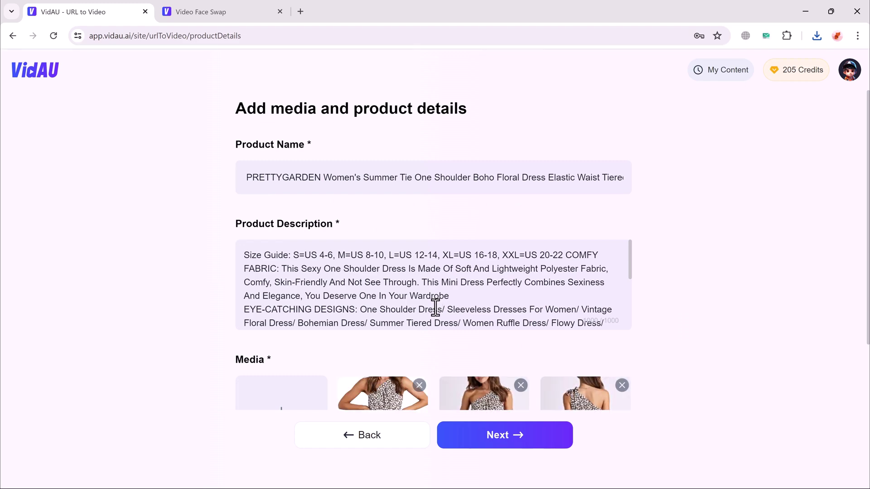
scroll(436, 309, down, 8)
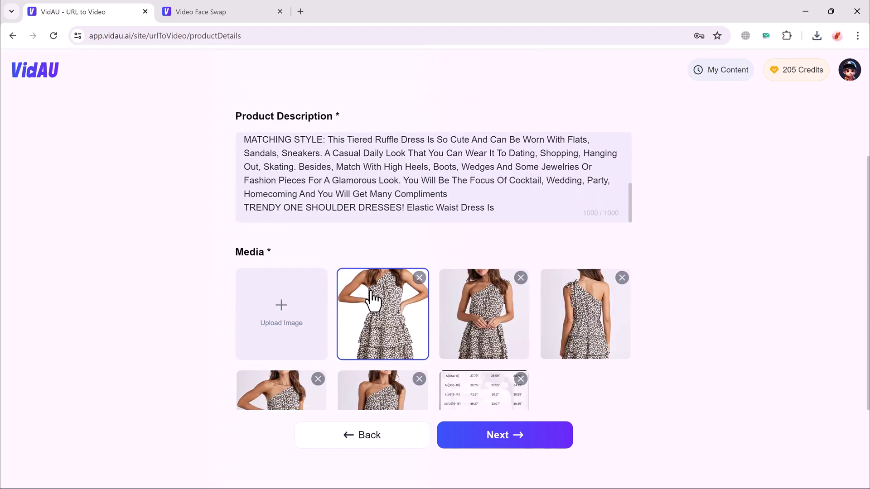
scroll(373, 299, down, 2)
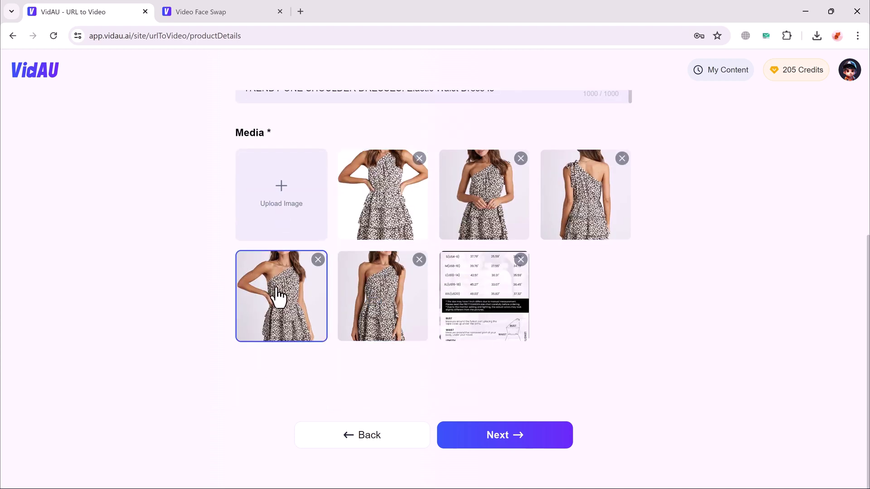
Step: Keep English as video language, add Women to the audience, and generate visual styles
click(501, 444)
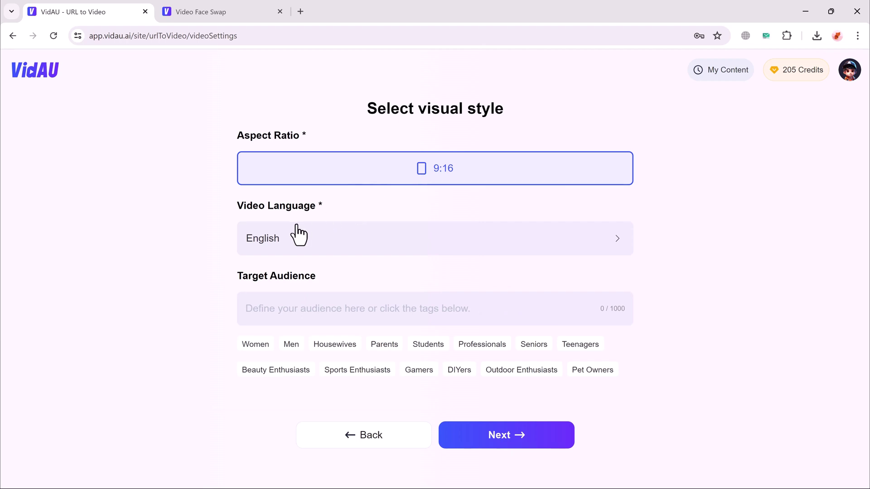
click(346, 239)
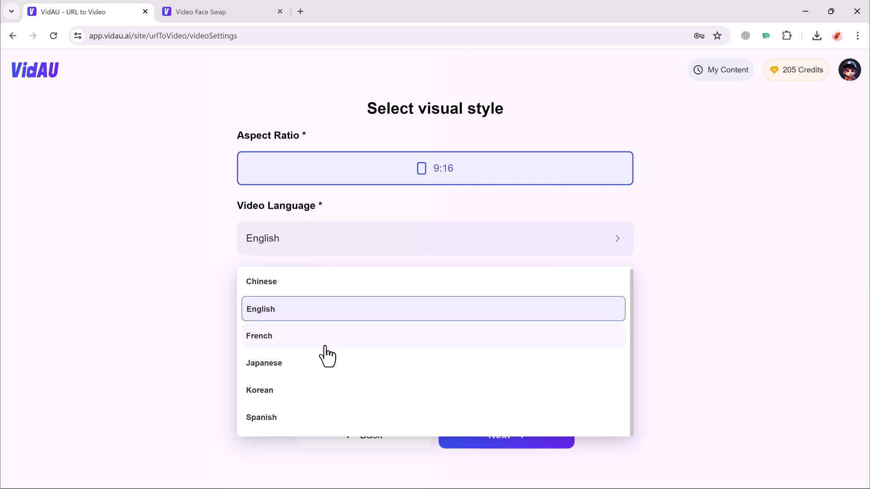
click(326, 309)
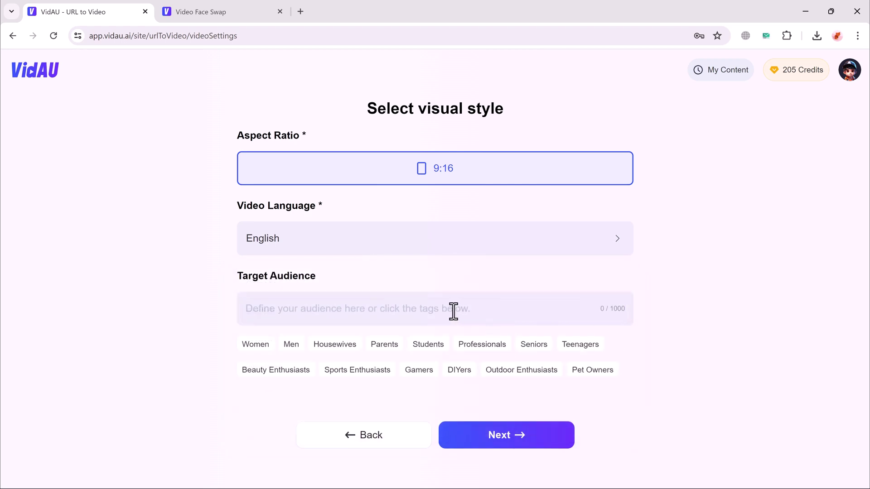
click(261, 354)
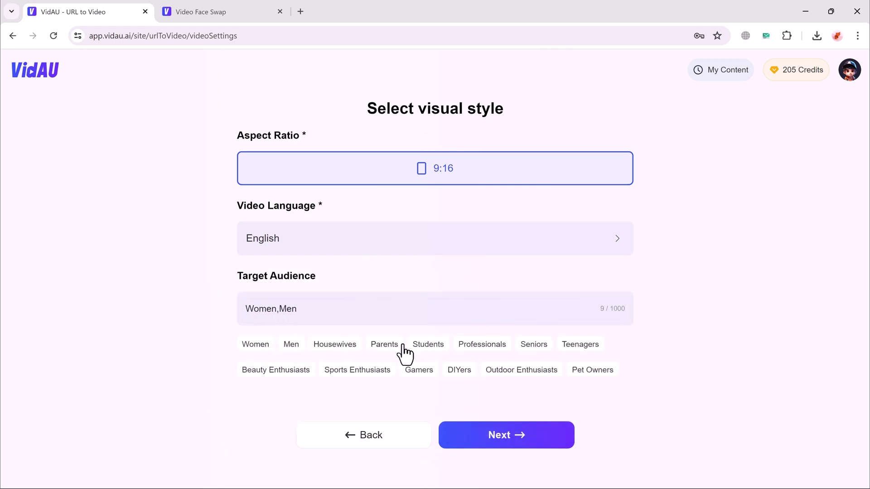
click(522, 448)
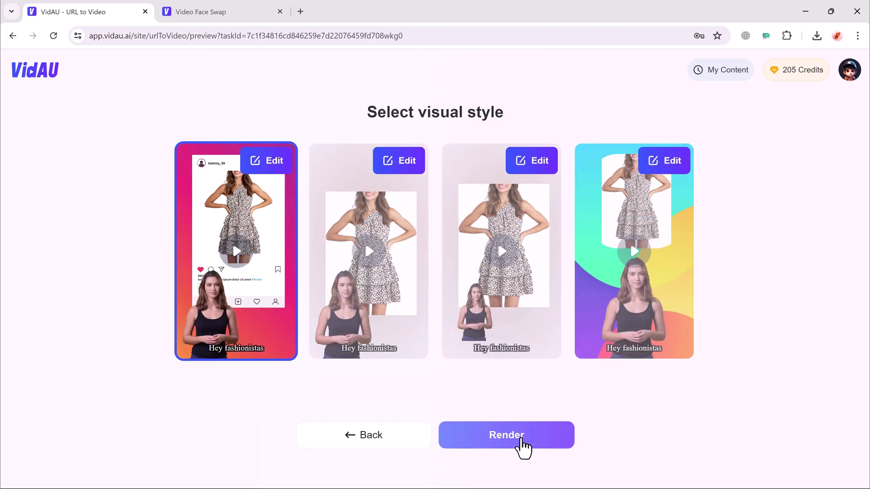
Step: Render the first visual style as the final video and play its preview
click(520, 438)
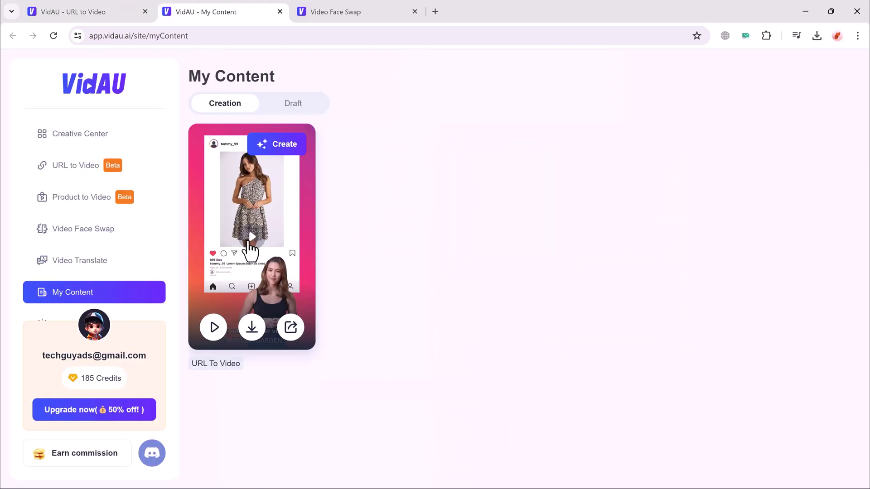
click(251, 247)
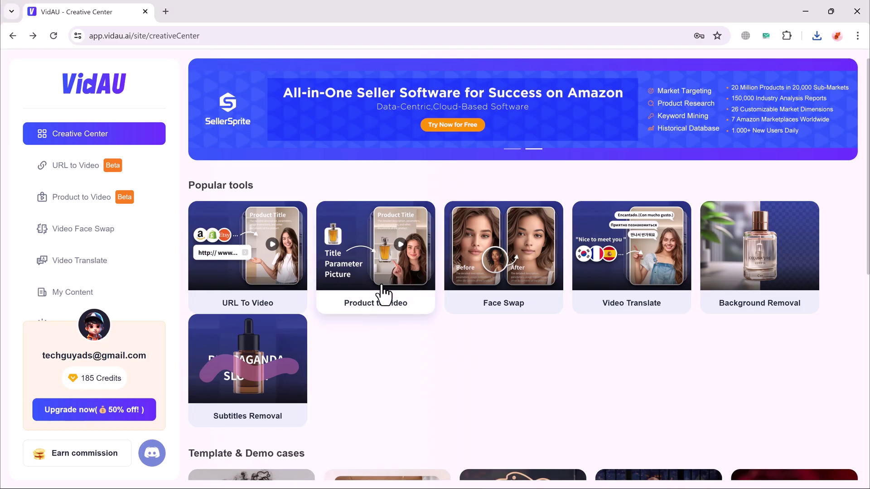
Step: Start a new Product to Video ad and upload the product images
click(383, 295)
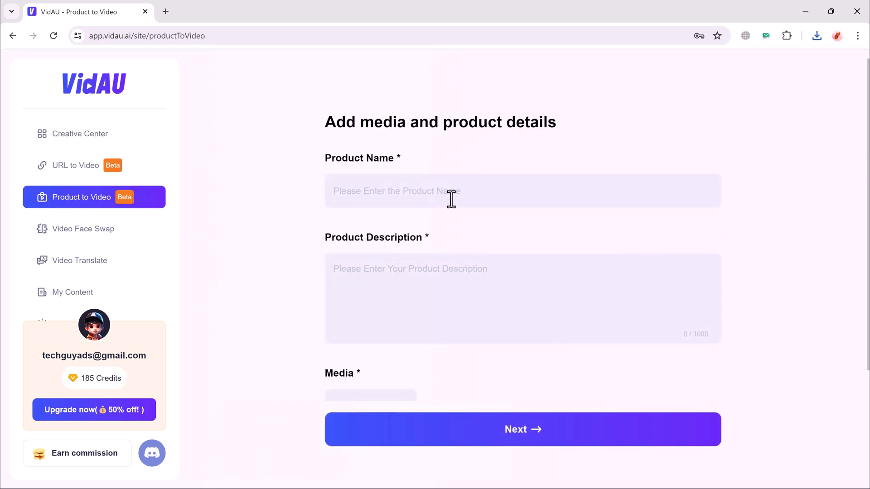
scroll(592, 327, down, 3)
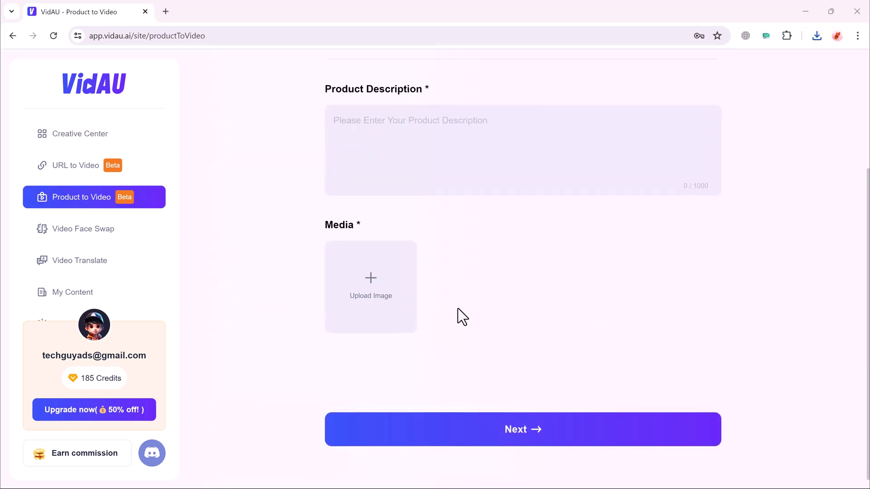
click(362, 292)
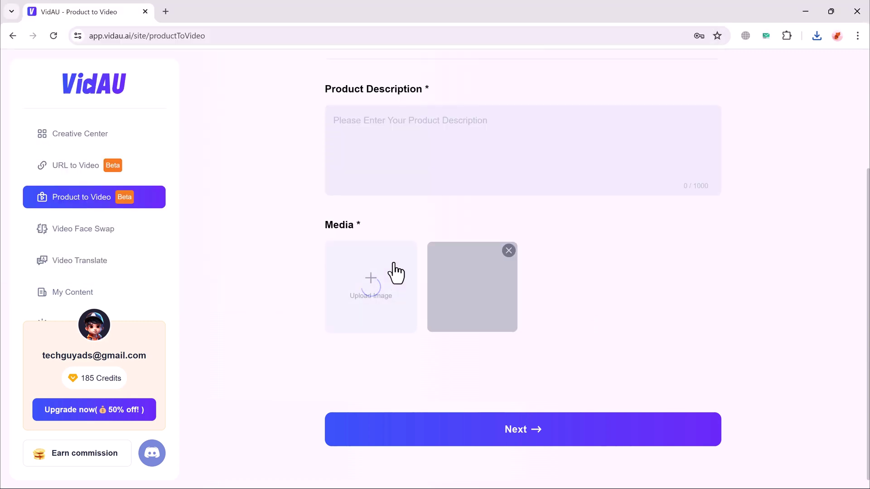
scroll(540, 290, up, 3)
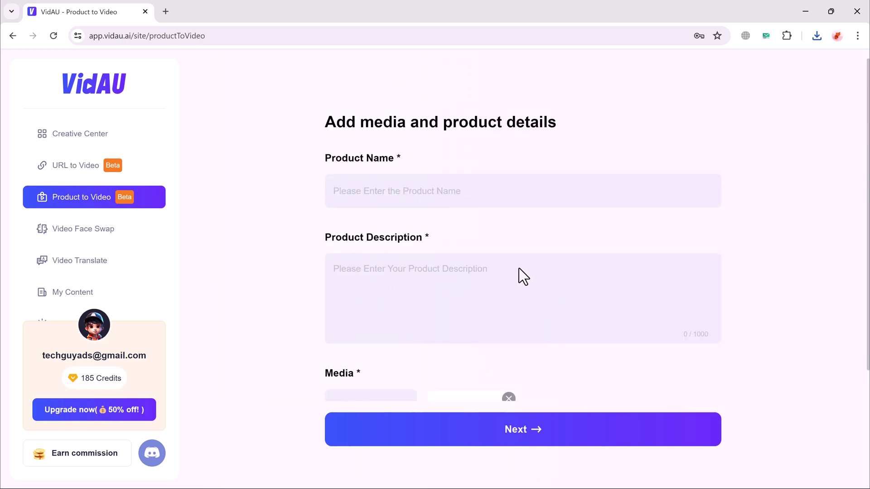
scroll(511, 266, down, 1)
Step: Enter name 'Face Wash' and description 'Liz Earle Face Wash For Men. And its made in japan.'
click(410, 156)
text(Face W)
text(ash)
click(417, 229)
text(Liz Earle Face Wash For)
text(Men. And its made in japan.)
scroll(435, 272, down, 2)
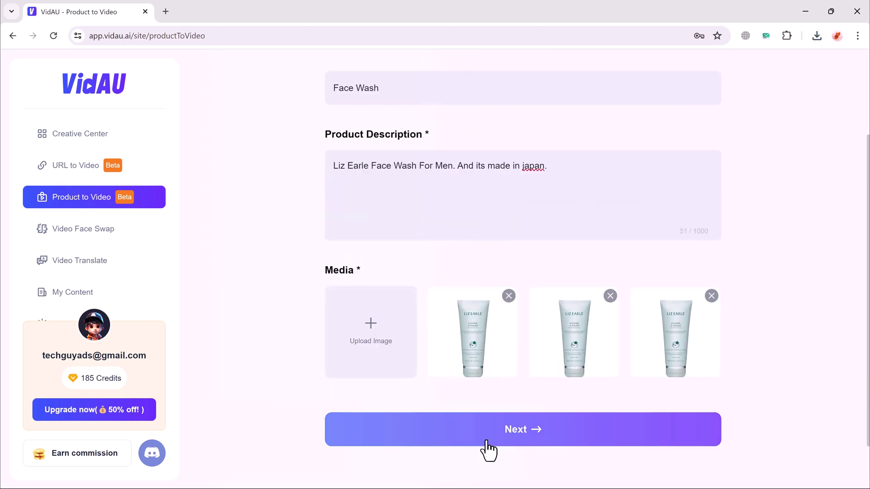
click(485, 440)
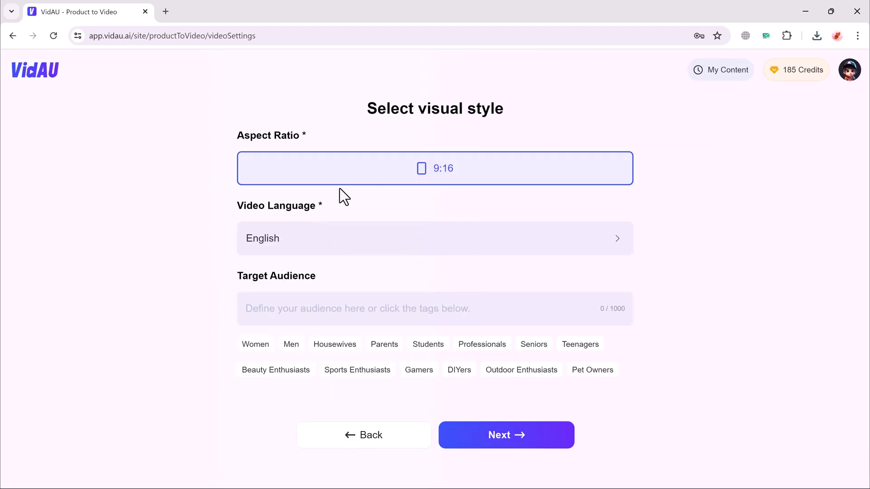
Step: Keep English as video language, target Men, and generate the face wash ad's visual styles
click(346, 238)
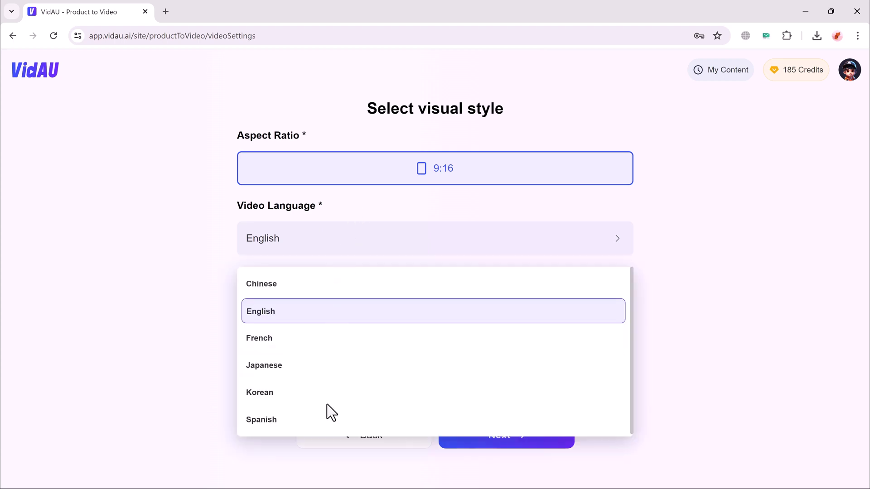
click(311, 319)
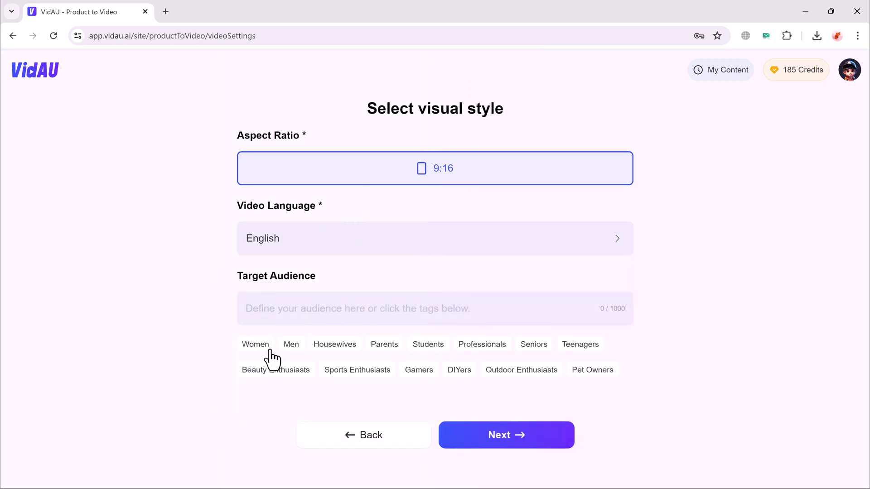
click(288, 348)
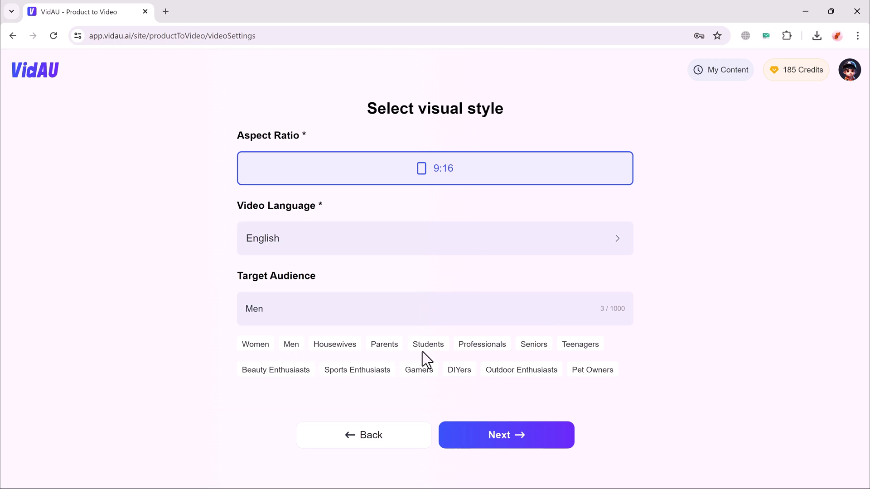
click(498, 435)
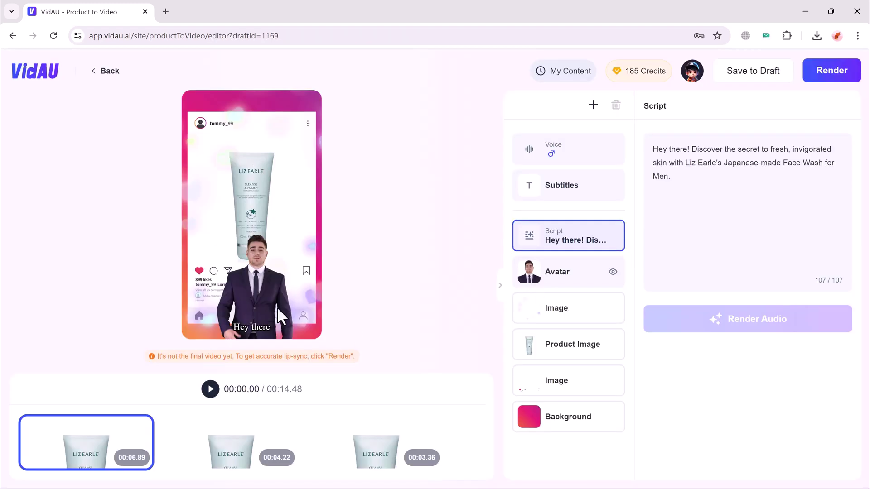
Step: Switch the presenter avatar to Amy after trying Gigi, Jenifer and Sarah
click(568, 283)
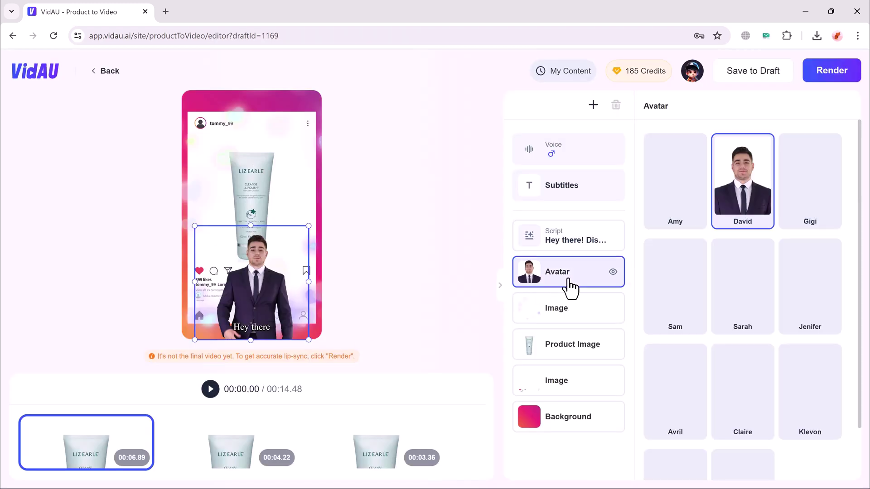
click(696, 196)
click(809, 190)
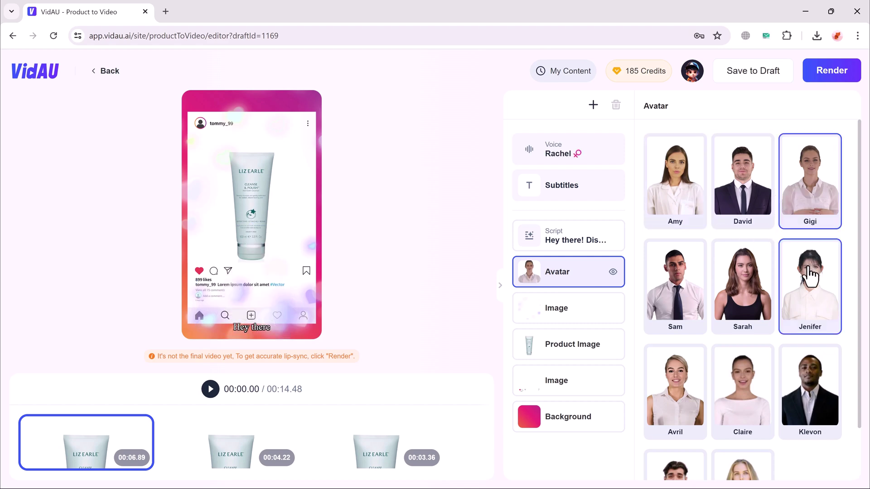
click(809, 284)
click(743, 285)
click(693, 213)
Step: Inspect the Image, Product Image, lower image and Background layer settings
click(560, 319)
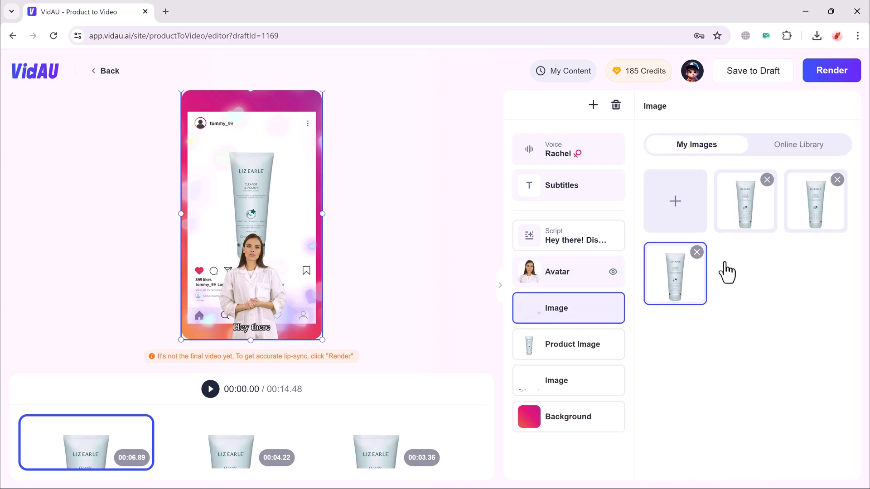
click(563, 360)
click(560, 383)
click(563, 423)
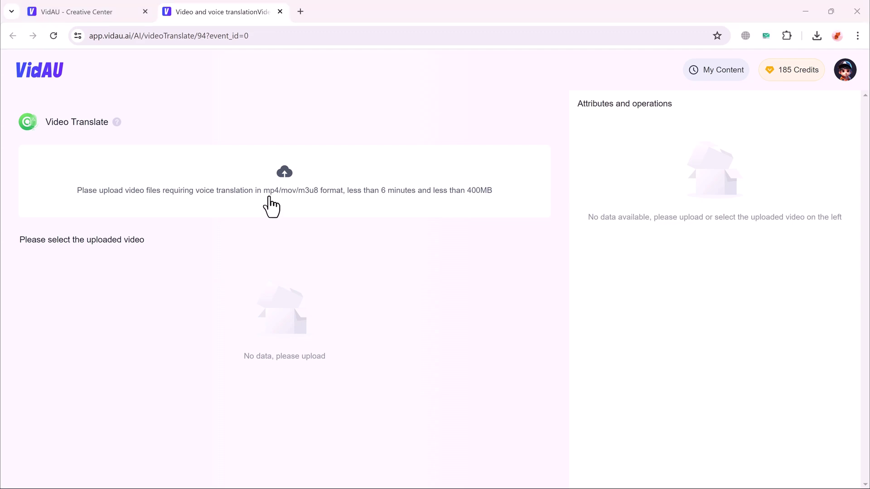
Step: Pick the first video file in Video Translate's upload area
click(270, 206)
double_click(129, 113)
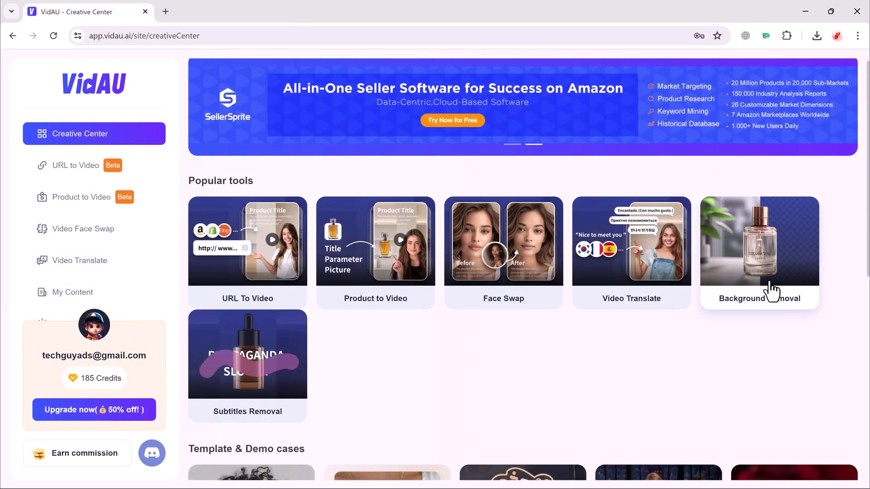
Step: Upload the bearded man's portrait to Background Removal and confirm removing its grey background
click(766, 279)
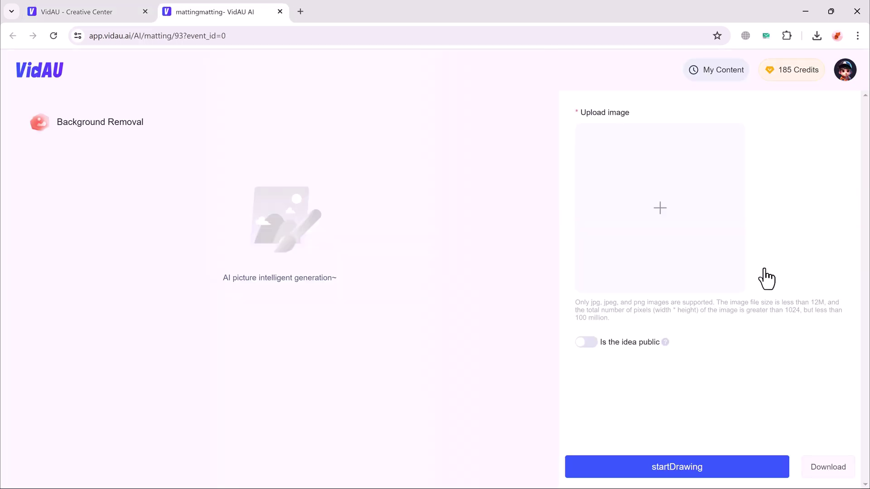
click(625, 210)
double_click(121, 100)
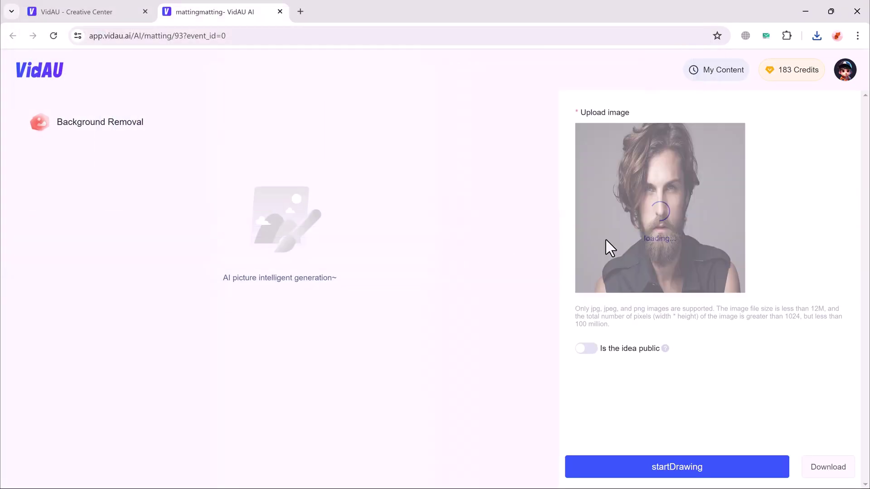
click(655, 473)
click(528, 297)
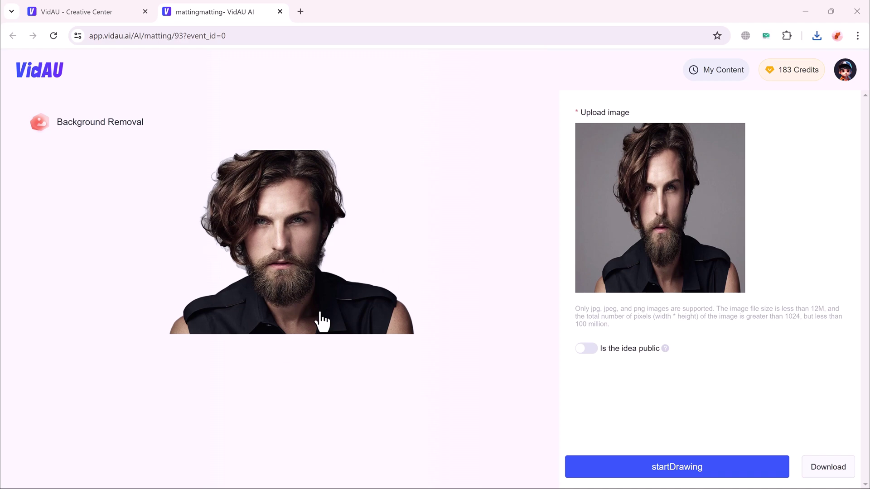
Step: Preview the enlarged cutout, download it as 1719912615332.png, and check it in Photos
click(290, 225)
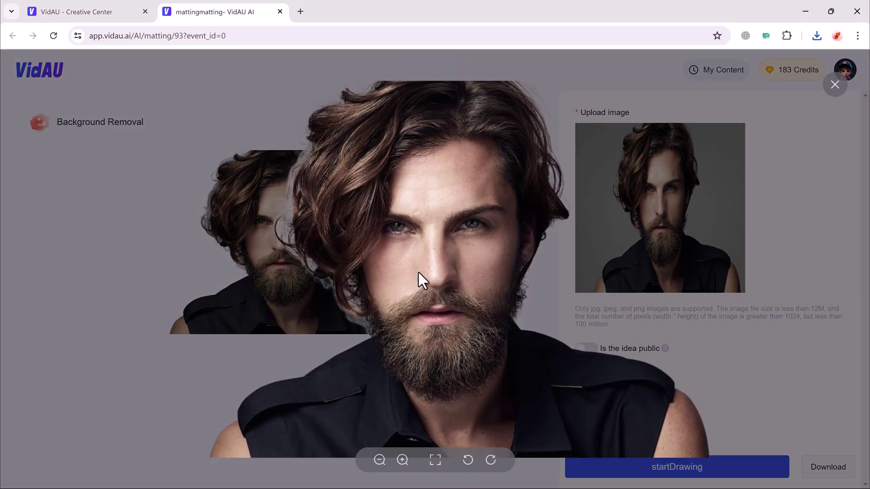
click(833, 91)
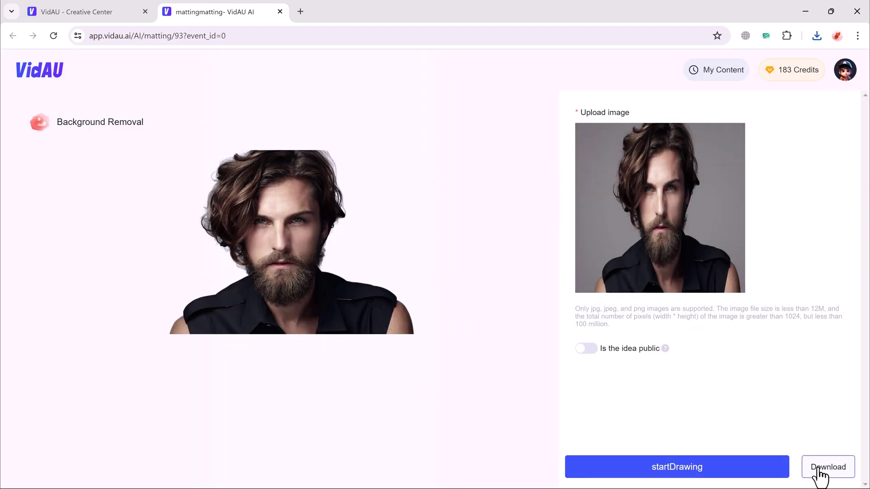
click(837, 470)
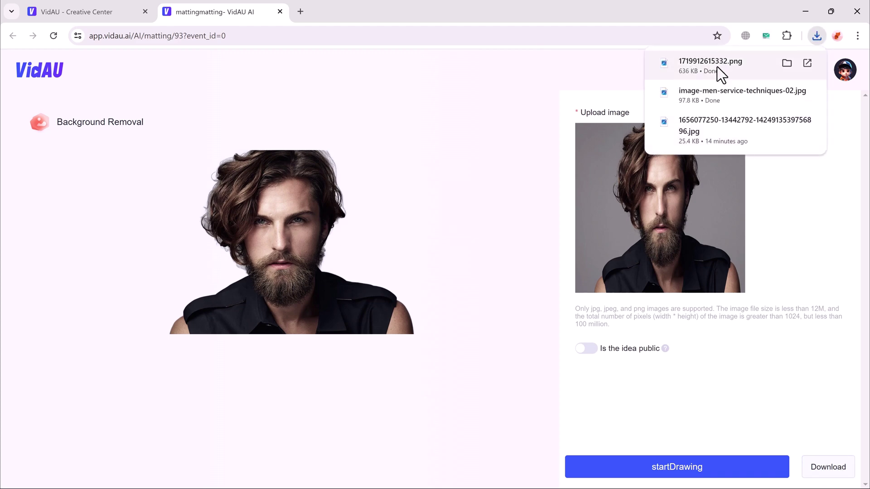
click(717, 67)
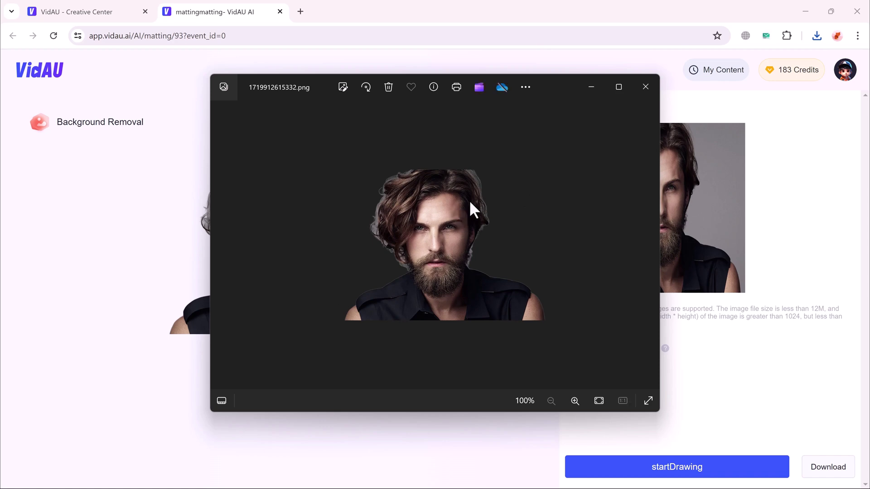
click(646, 87)
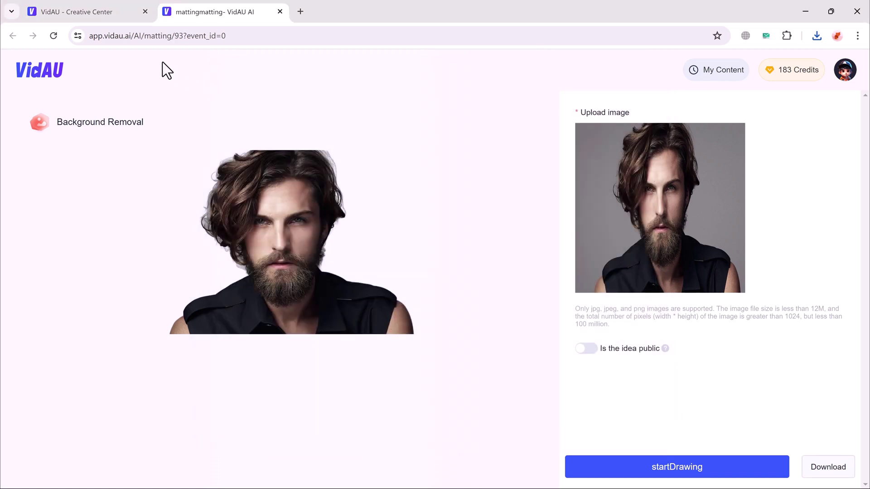
Step: Close the mattingmatting Background Removal tab to return to Creative Center
click(280, 12)
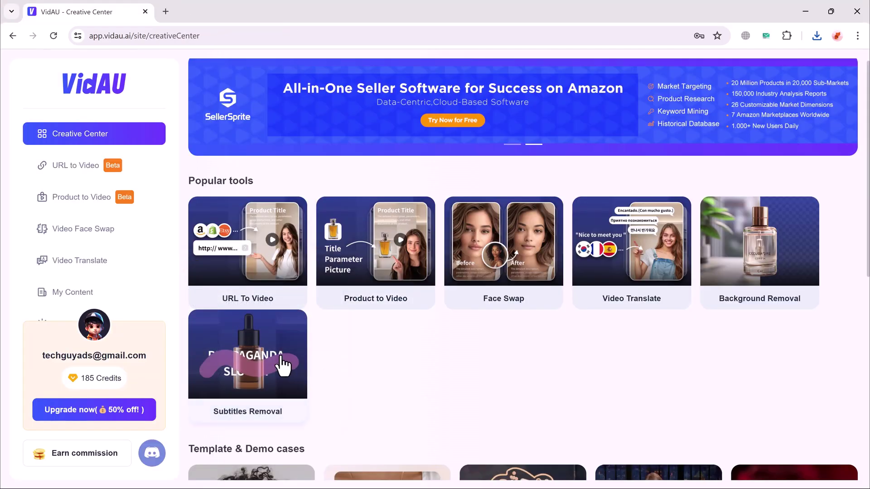